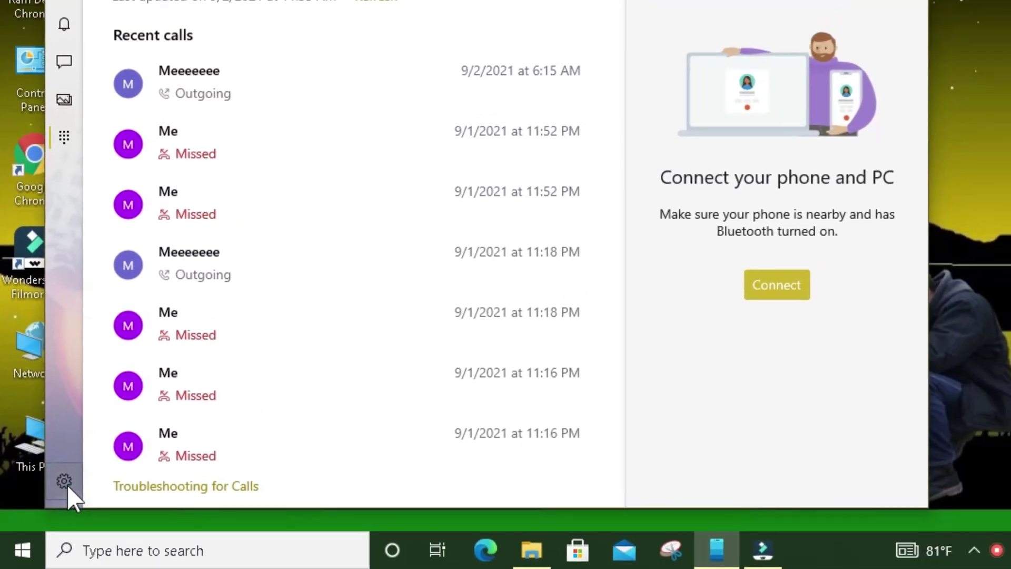
- Start linking a new device from the My Devices settings, choosing Android as the kind of phone
click(162, 440)
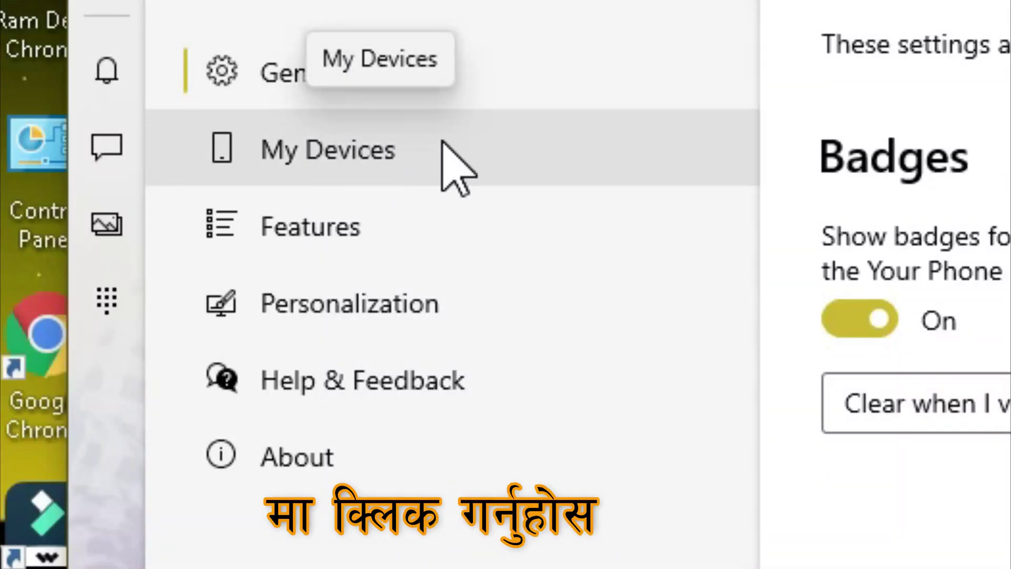
click(375, 139)
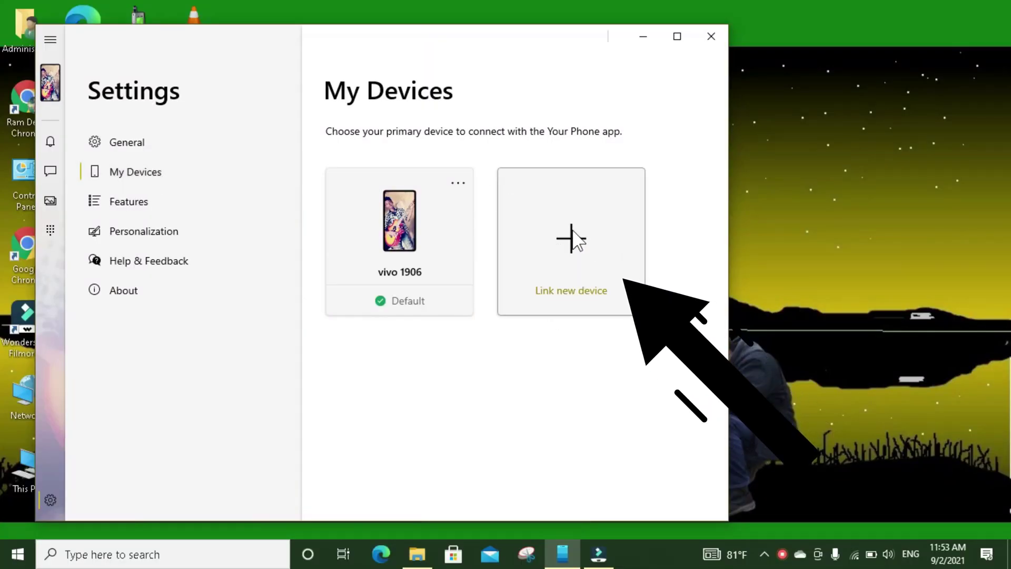
click(573, 275)
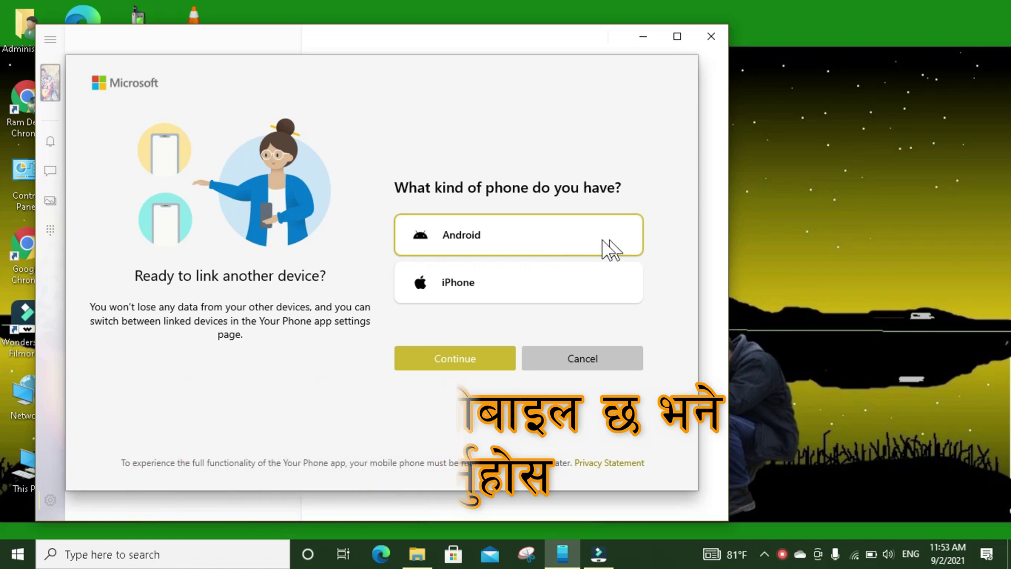
click(555, 239)
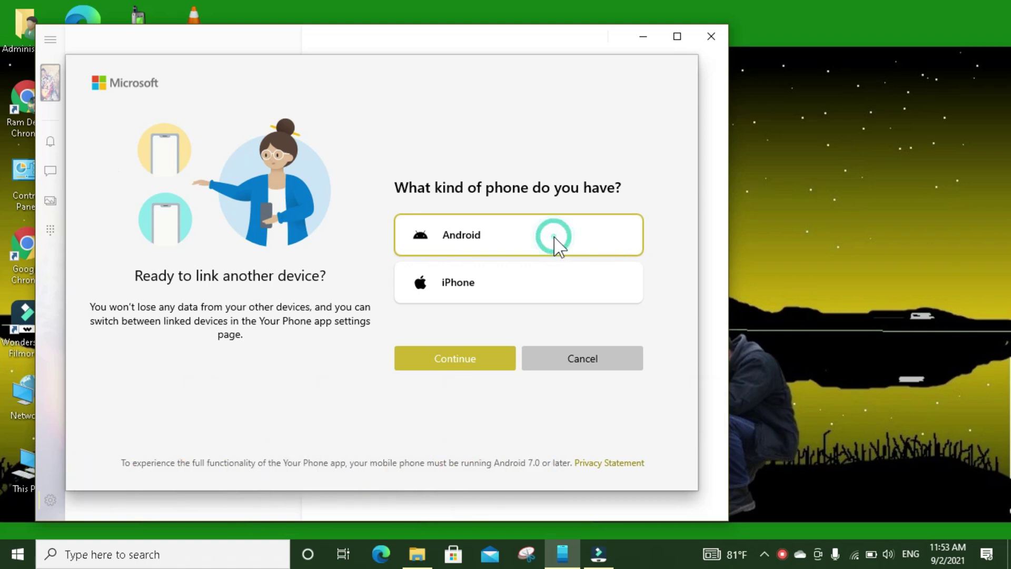
click(447, 358)
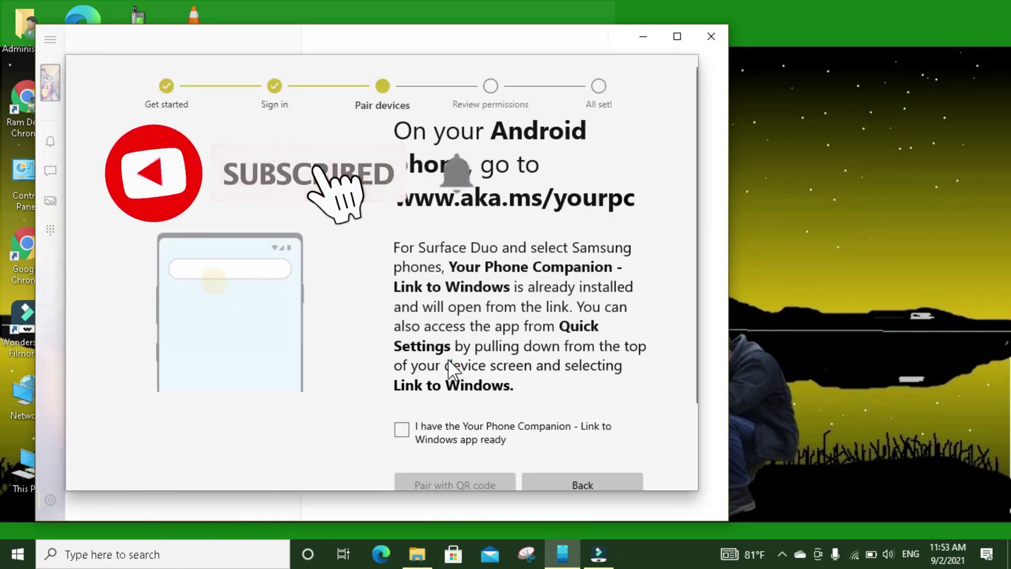
- Confirm that the Your Phone Companion - Link to Windows app is ready and choose pairing with a QR code
scroll(623, 320, down, 2)
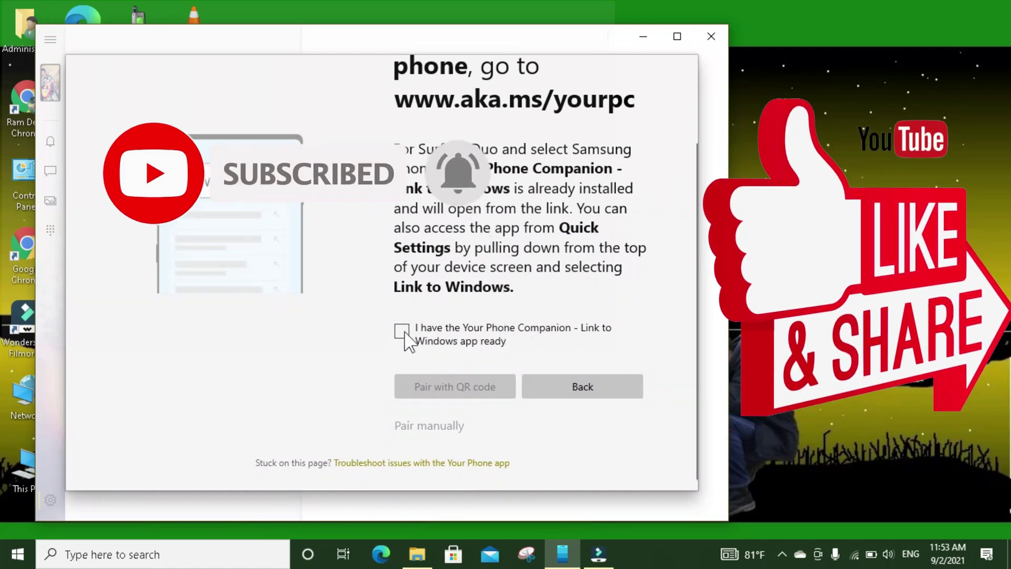
click(404, 332)
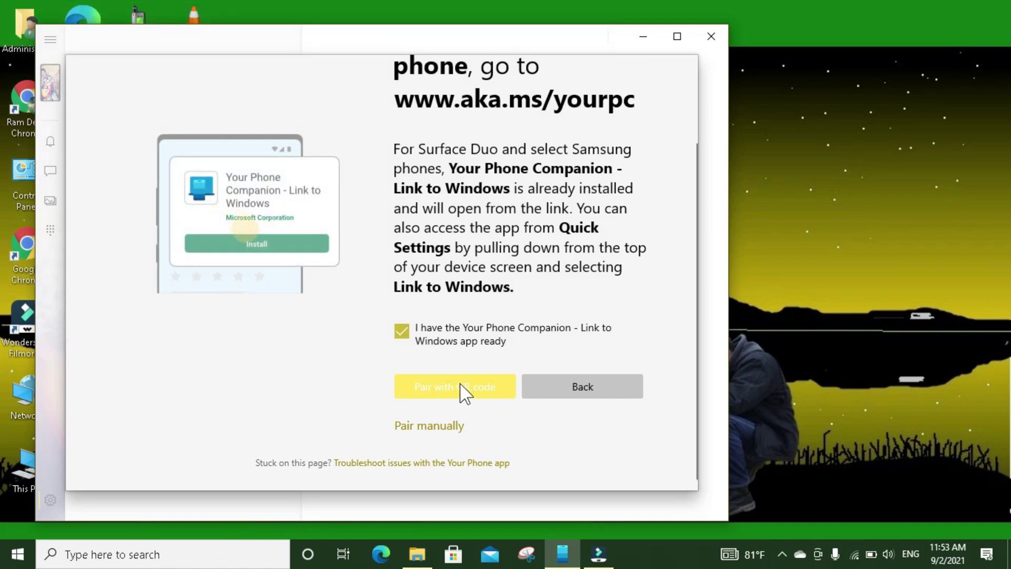
click(445, 390)
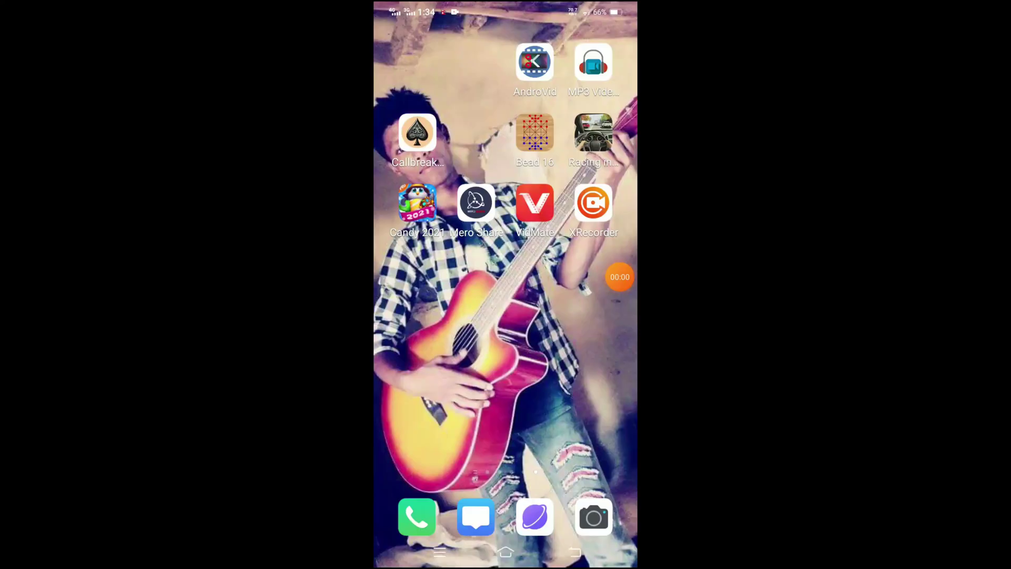
- Switch to the Android phone and open the Play Store from its home screen
scroll(505, 236, right, 3)
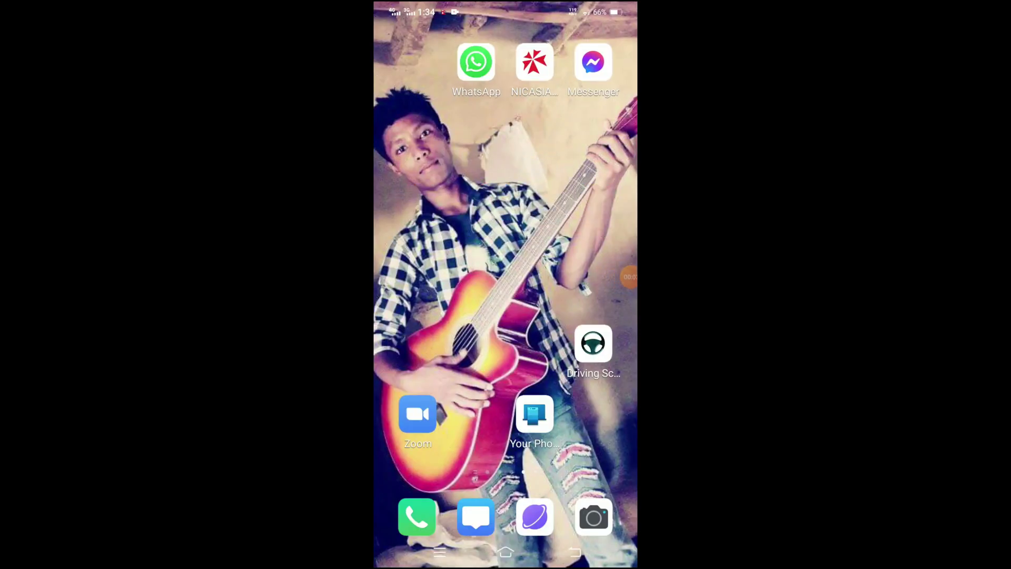
scroll(506, 237, left, 3)
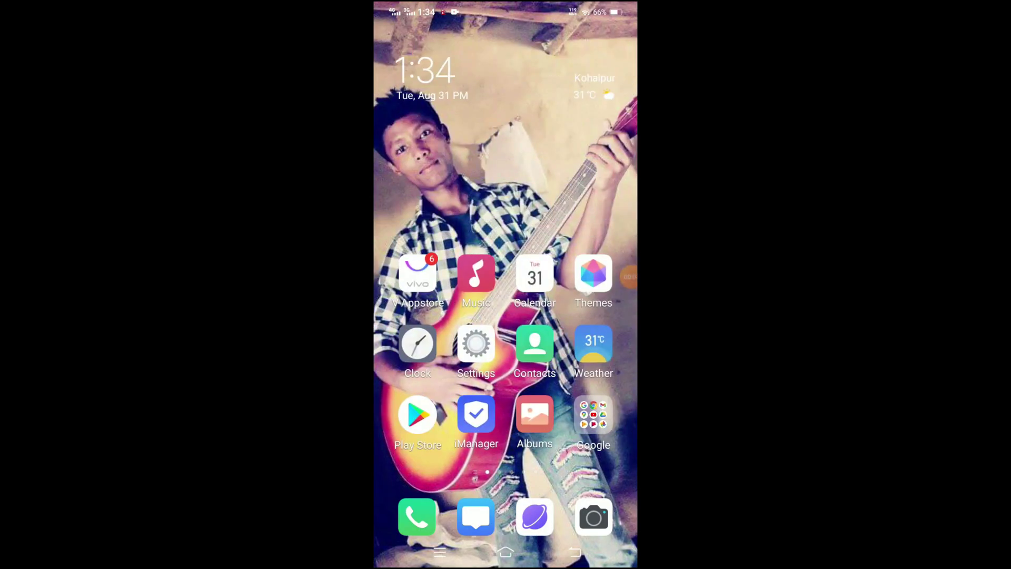
scroll(506, 237, right, 3)
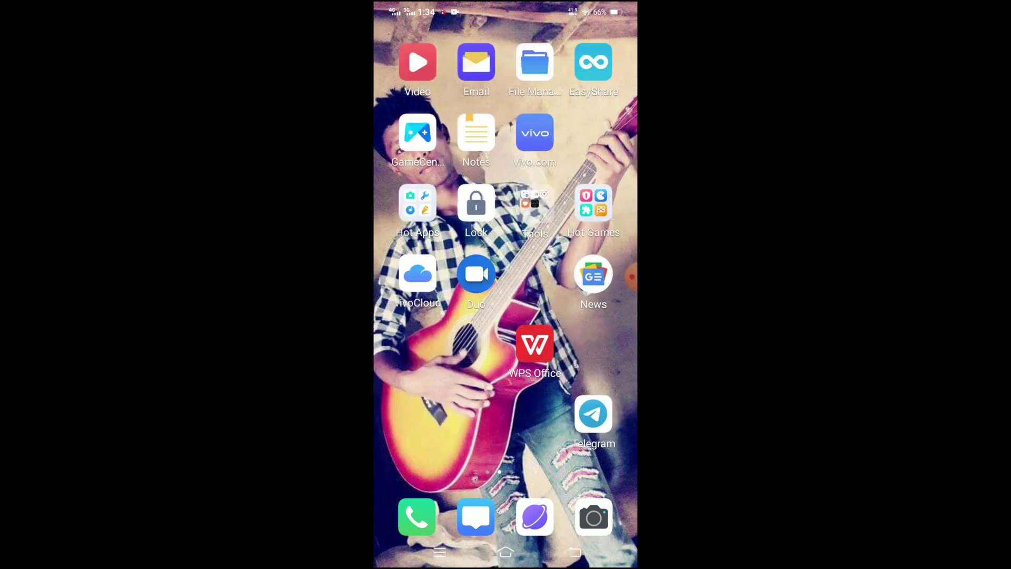
scroll(505, 236, right, 1)
scroll(505, 237, left, 2)
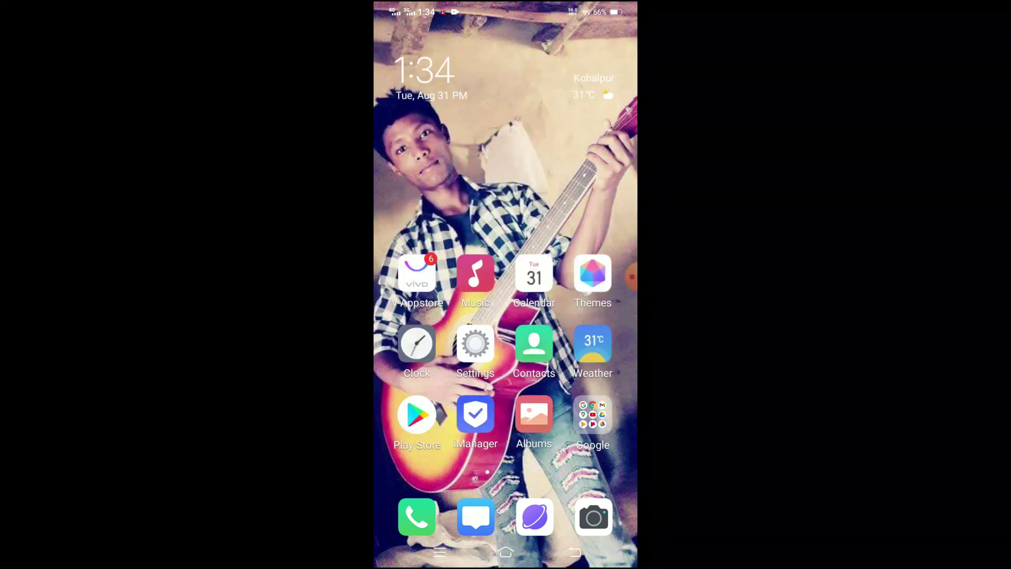
click(417, 416)
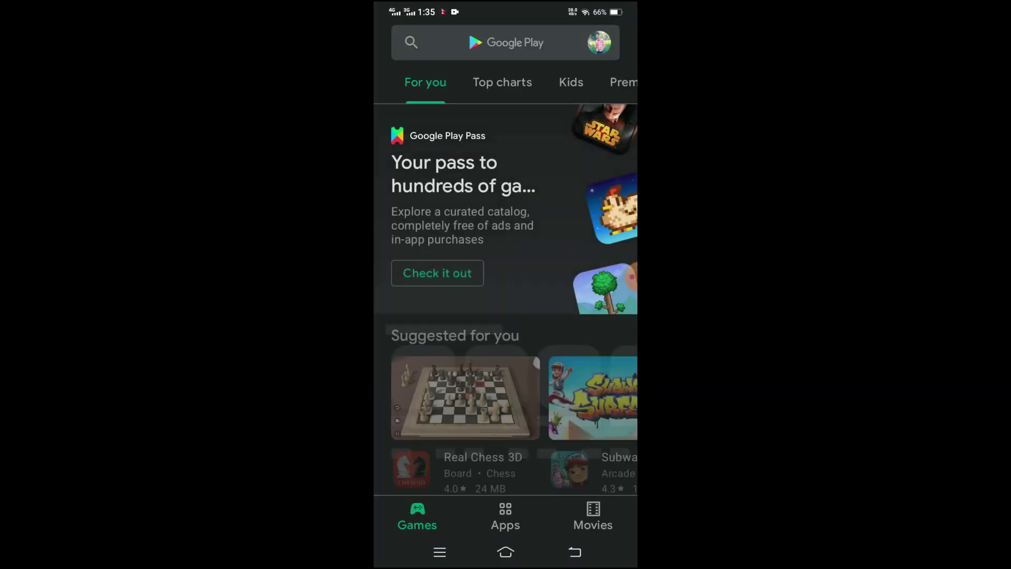
- Search the Play Store for "your phone companion"
click(506, 42)
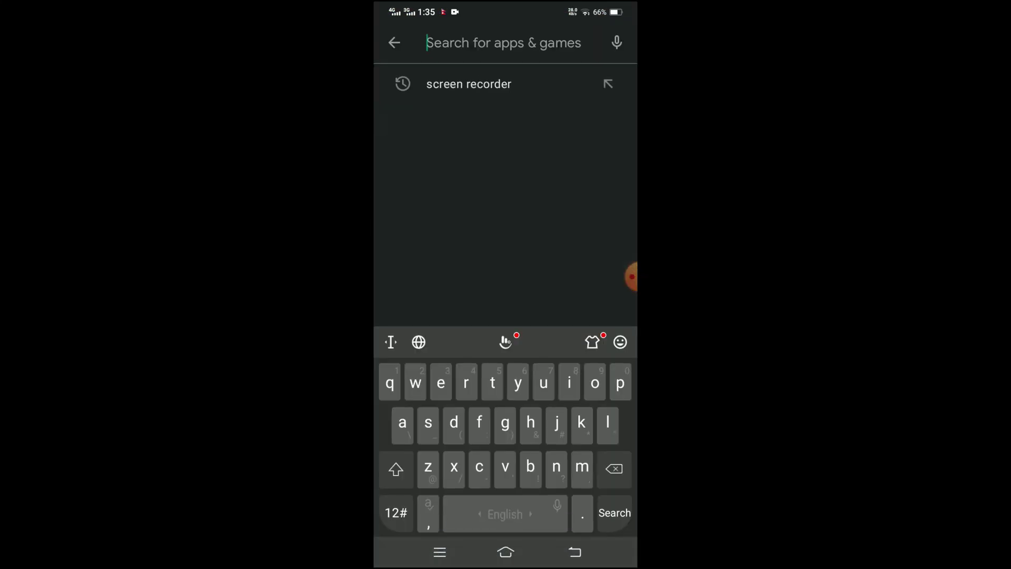
text(you)
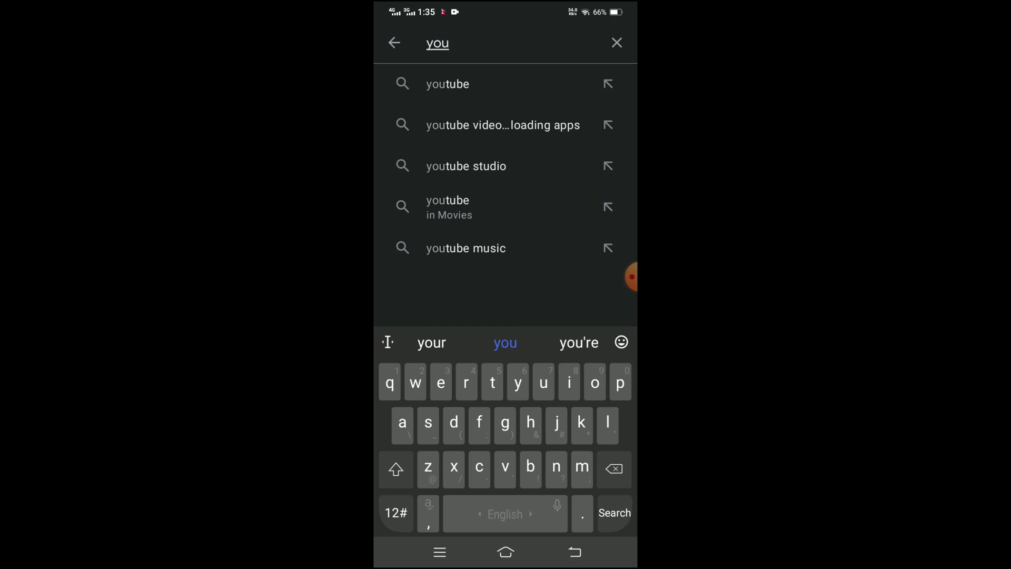
text(r )
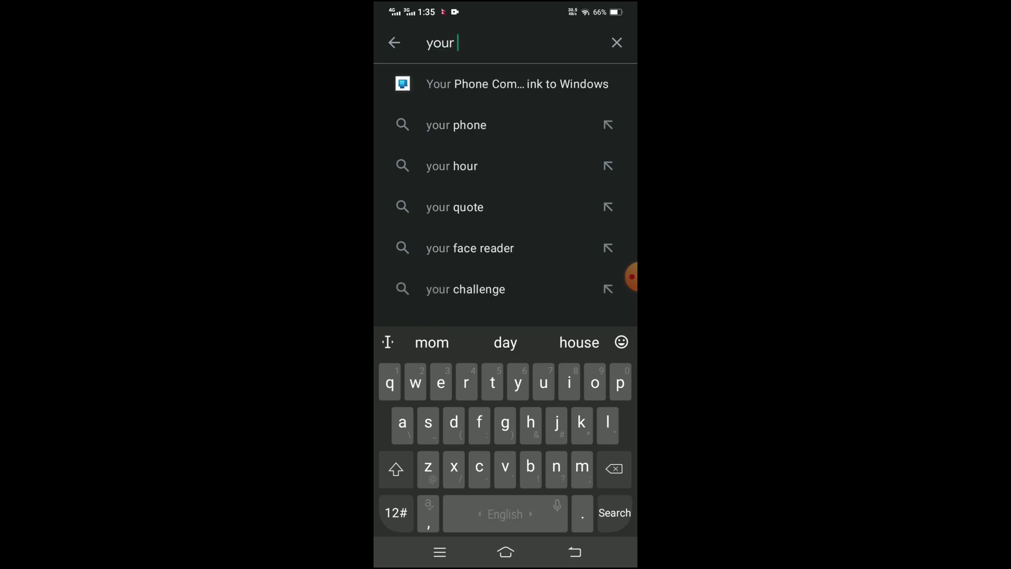
text(phone )
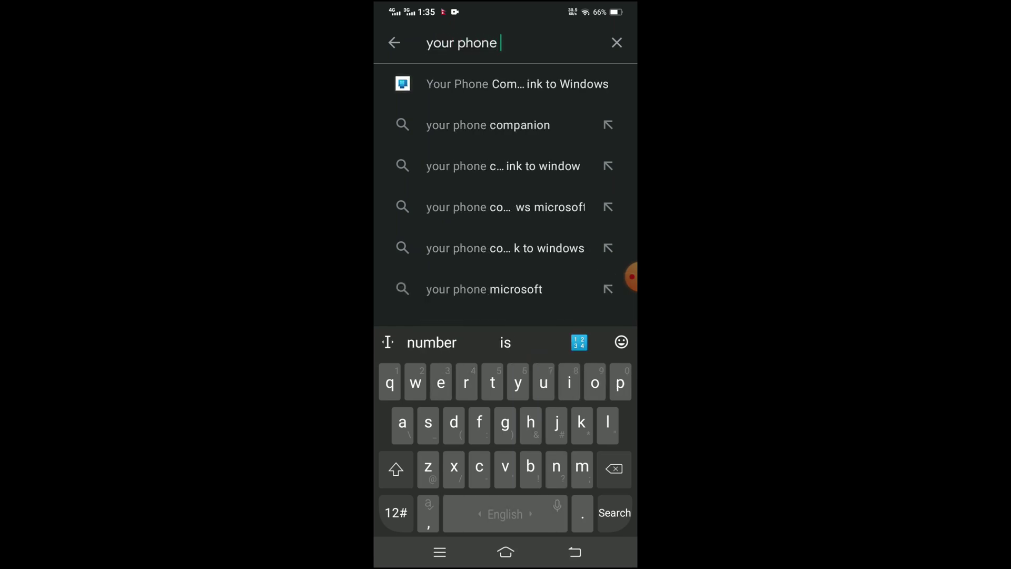
text(compan)
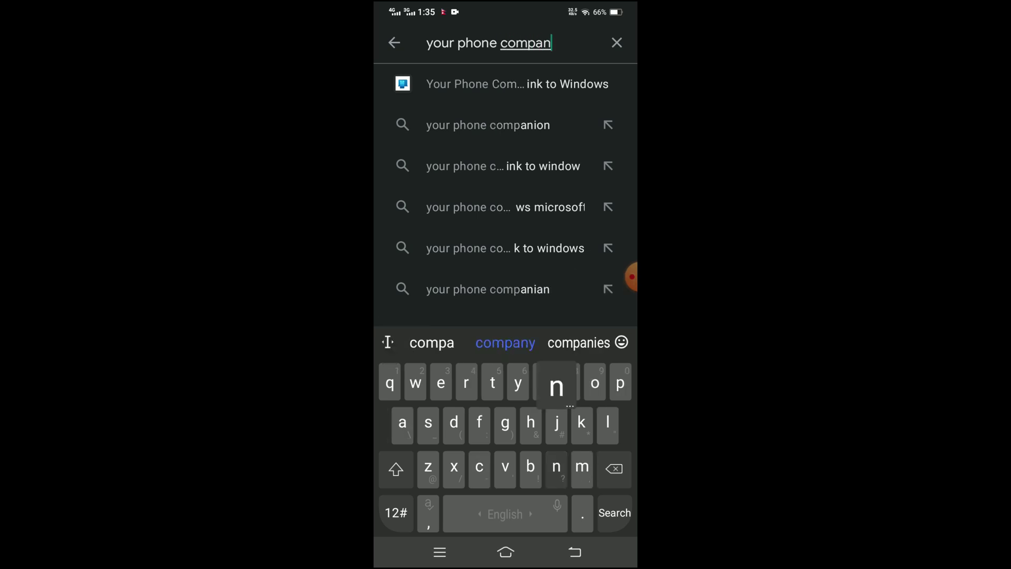
text(i)
text(o)
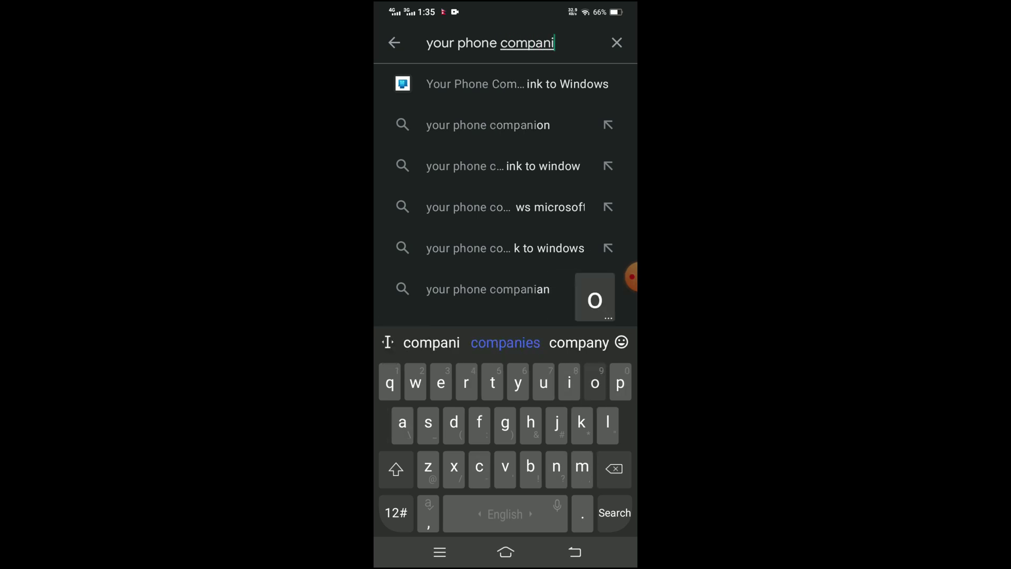
click(505, 342)
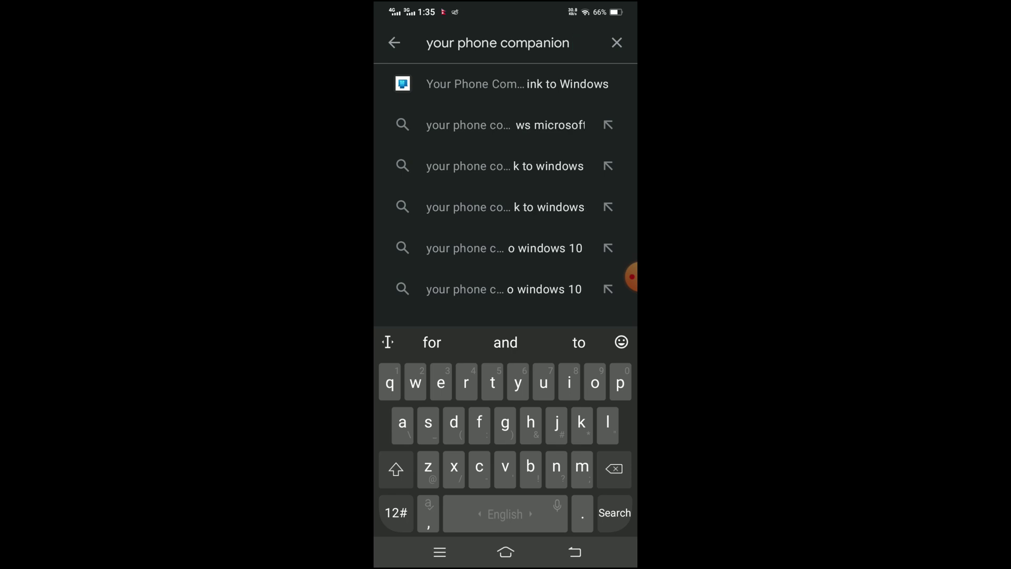
- Open the store page of Your Phone Companion - Link to Windows and launch the app
click(516, 84)
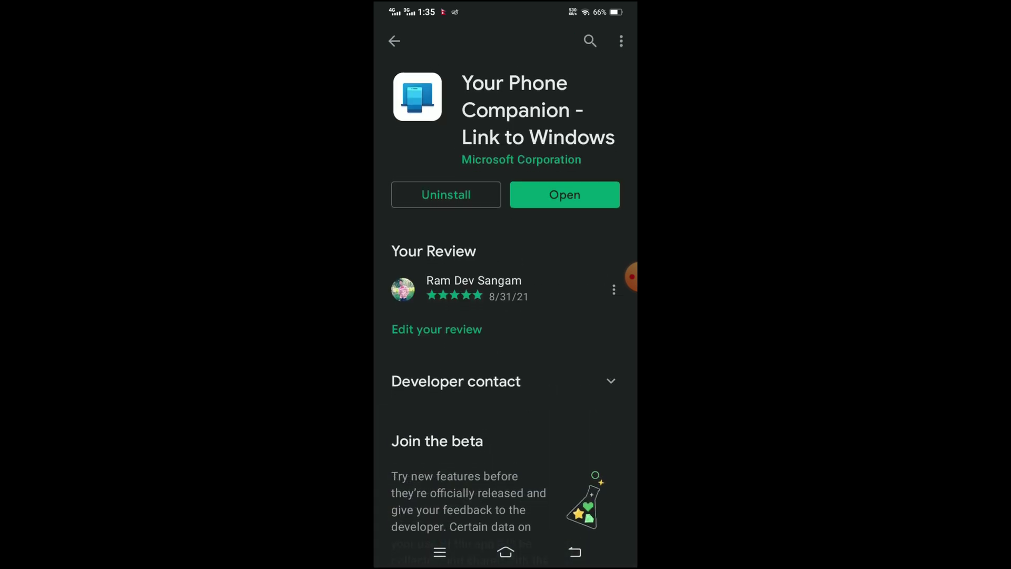
scroll(505, 284, down, 1)
scroll(506, 285, down, 1)
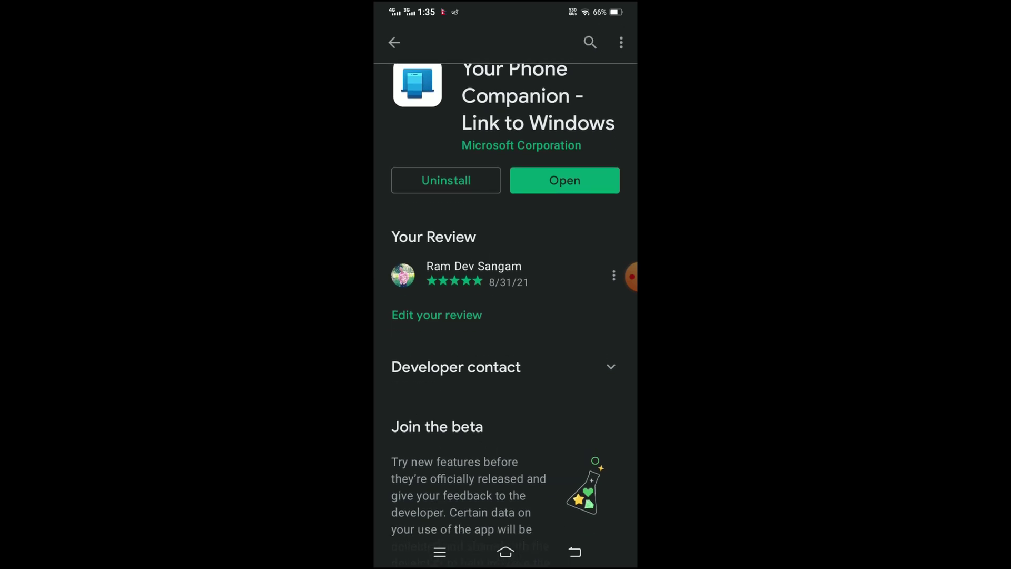
scroll(506, 285, up, 1)
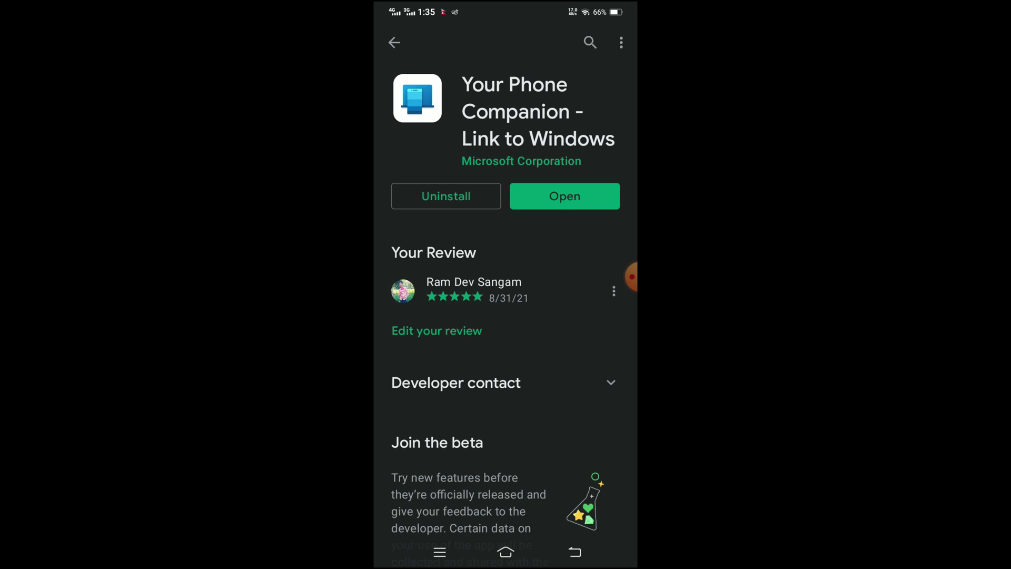
click(565, 196)
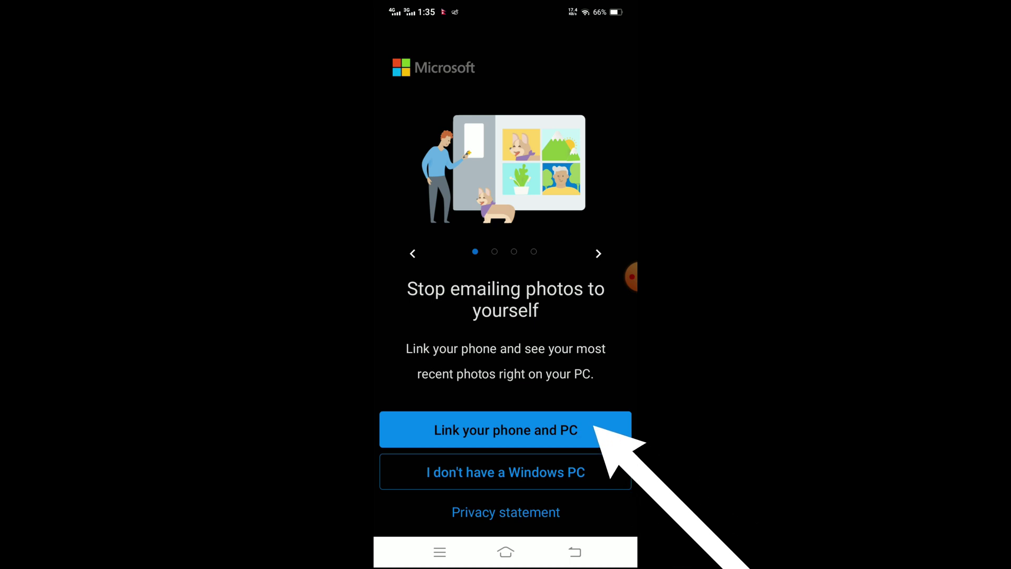
- Start linking the phone and PC, continue past the QR code prompt, and complete the QR sign-in dialog on the PC
click(505, 429)
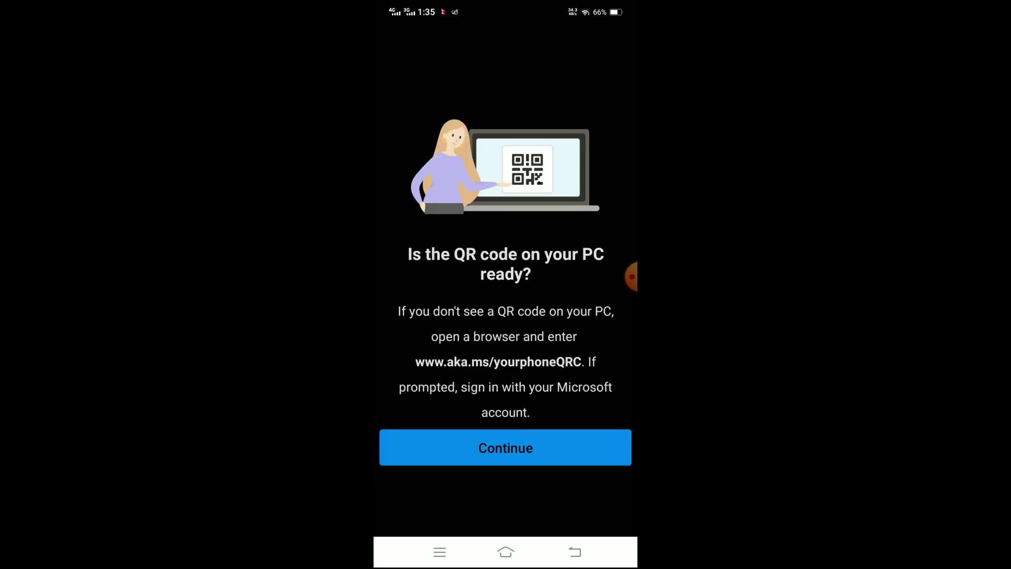
click(505, 448)
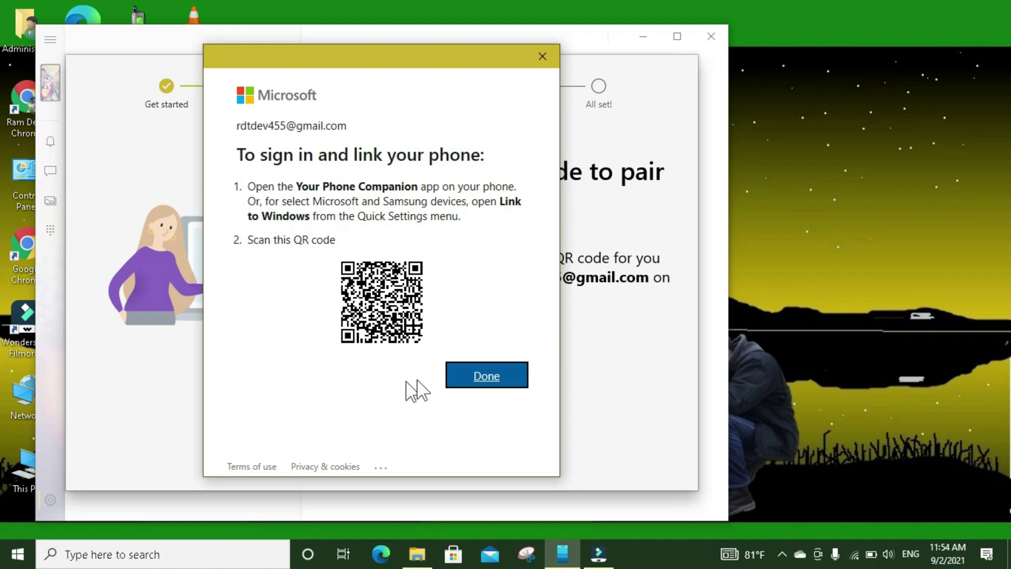
click(467, 387)
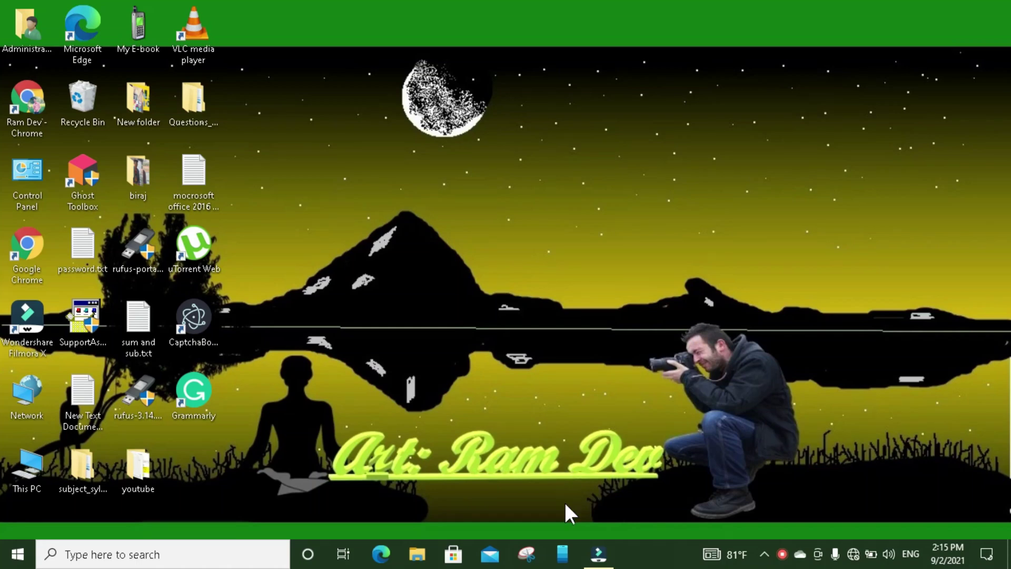
- Open the Your Phone app on the PC and look through the phone's recent calls
click(561, 564)
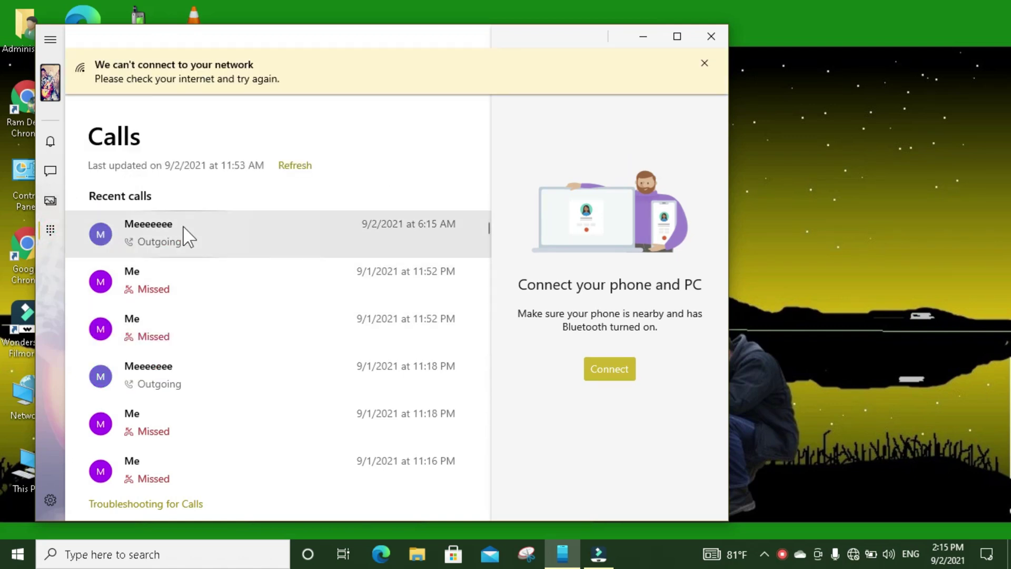
scroll(209, 276, down, 10)
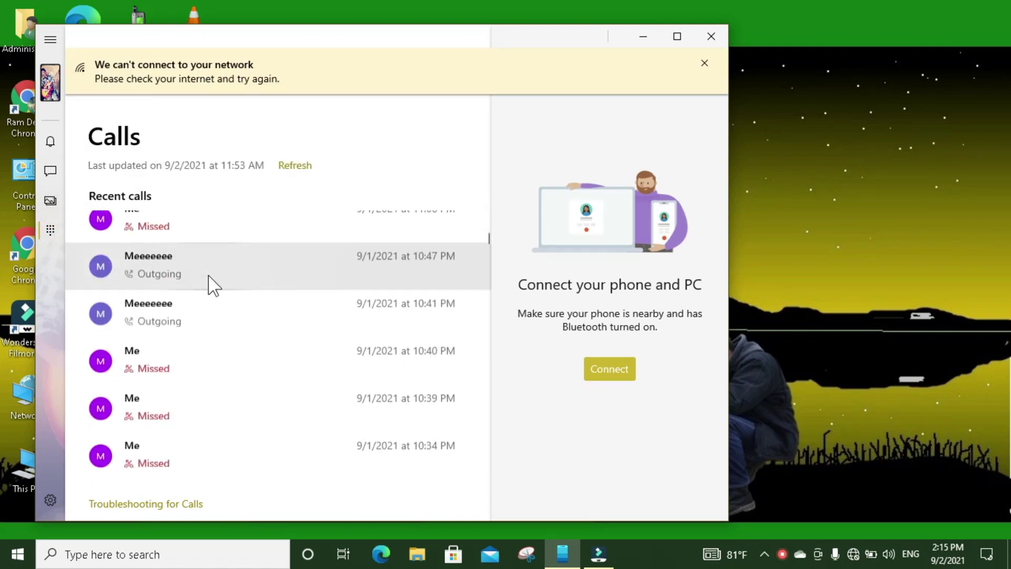
scroll(210, 282, up, 5)
scroll(209, 282, down, 4)
scroll(210, 283, up, 5)
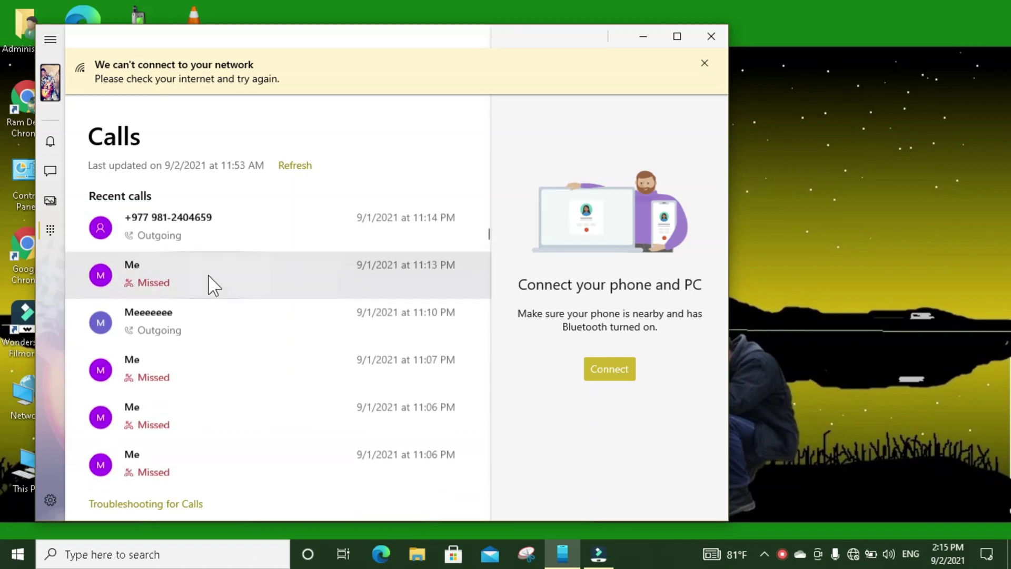
click(358, 299)
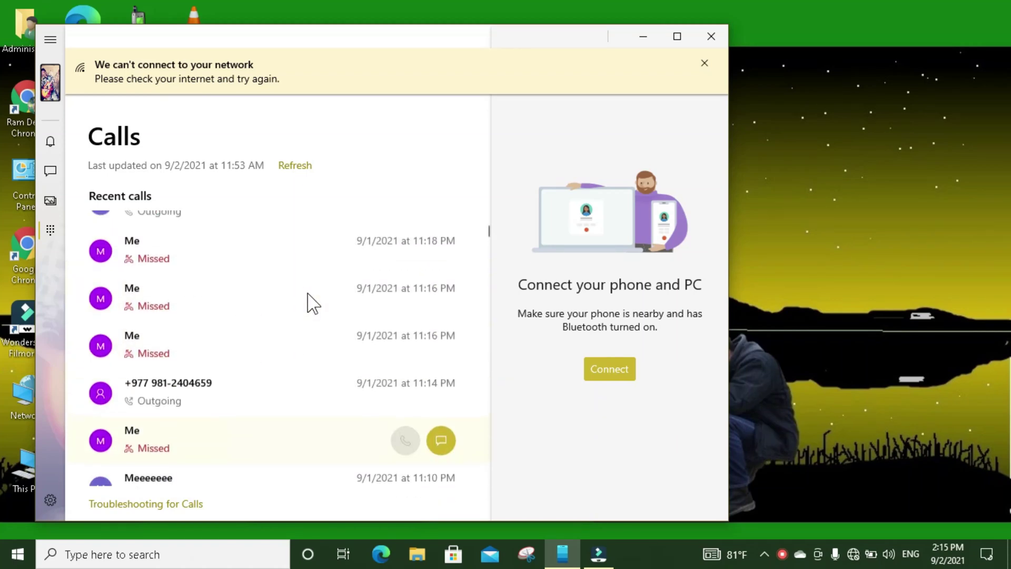
scroll(313, 303, up, 3)
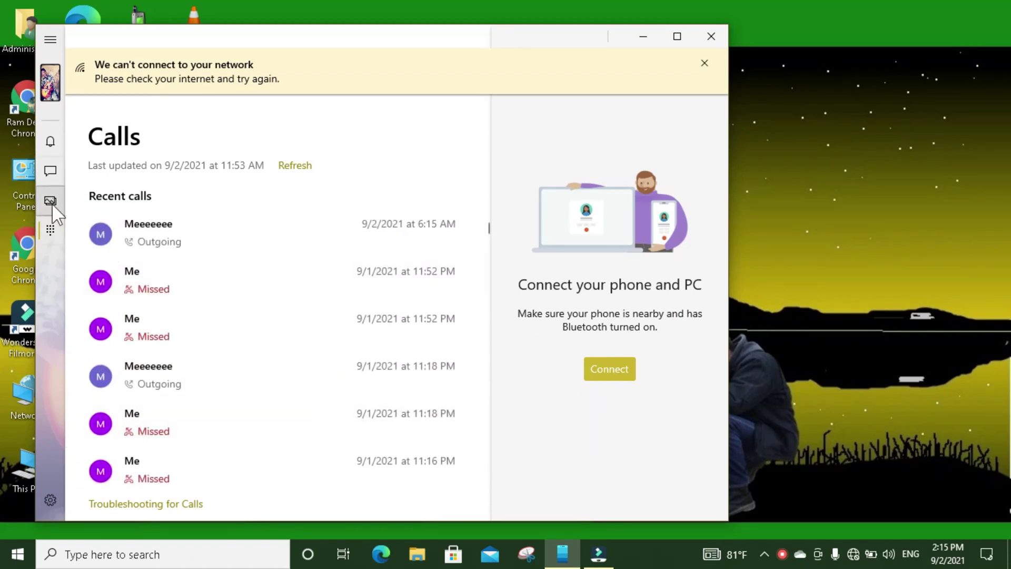
- Open the phone's photos in the Your Phone app and browse through the gallery
click(50, 202)
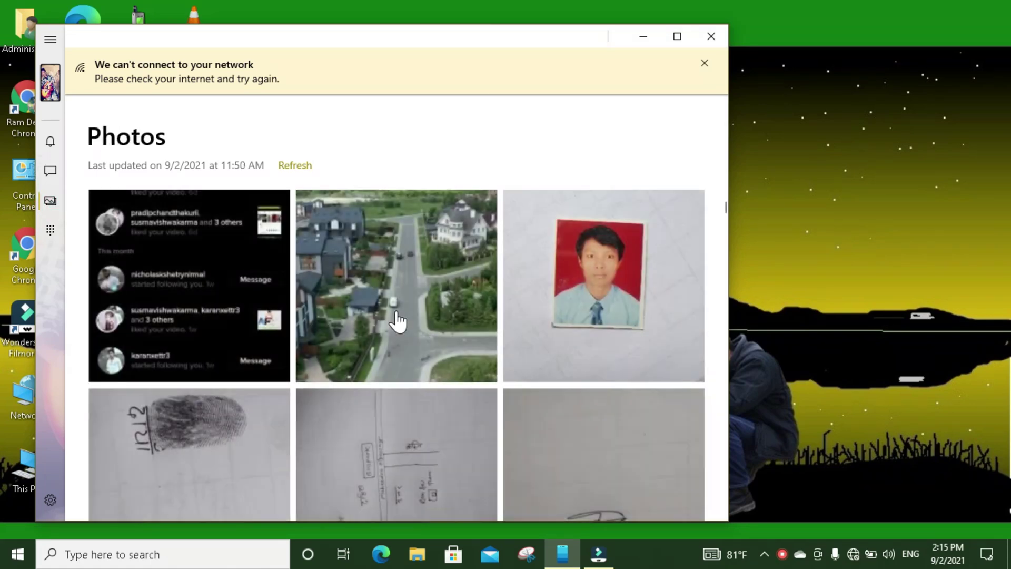
scroll(398, 321, down, 7)
scroll(397, 321, up, 6)
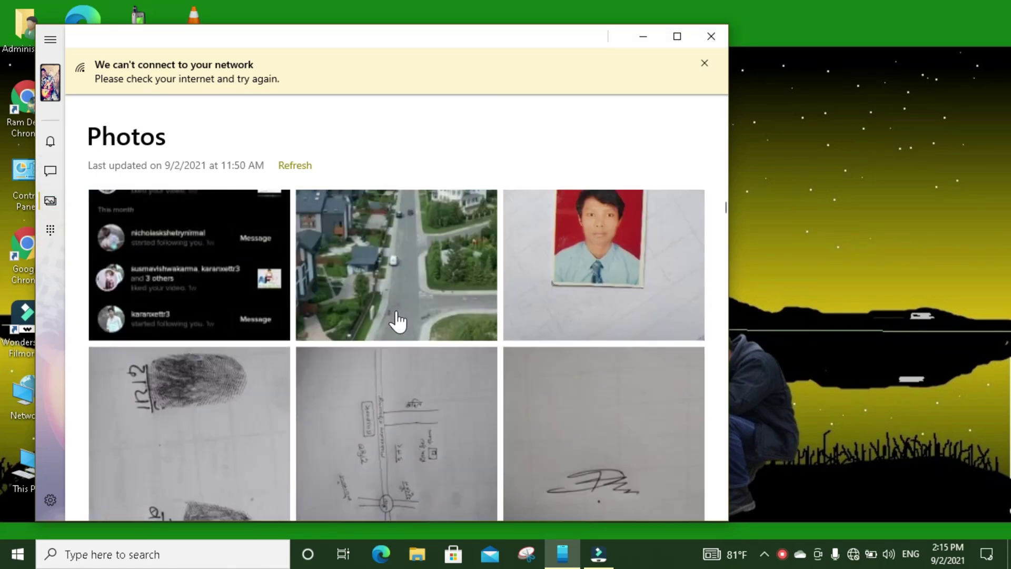
scroll(398, 321, down, 10)
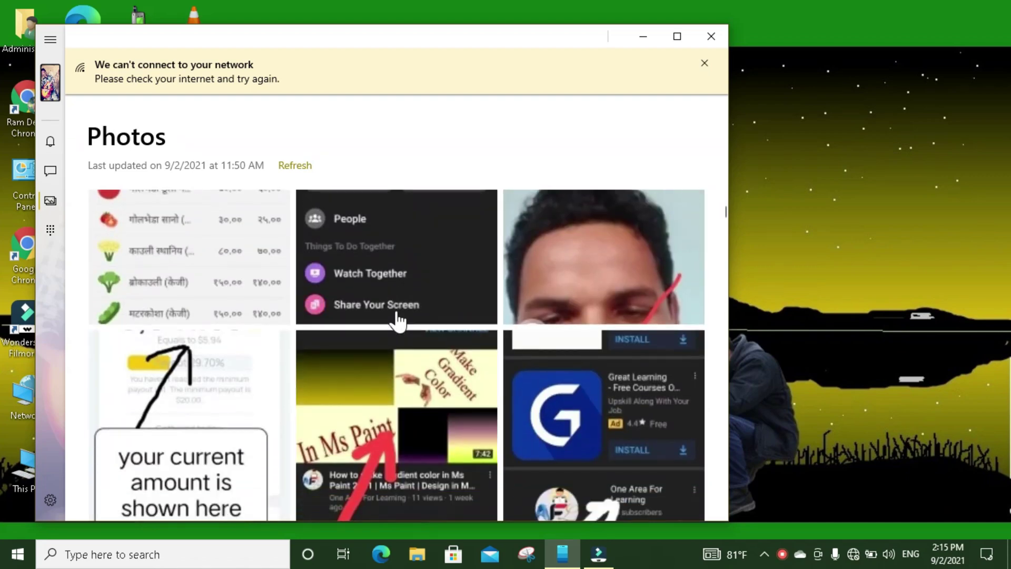
- Open the phone's text messages in the Your Phone app and look through the conversation list
scroll(397, 321, up, 5)
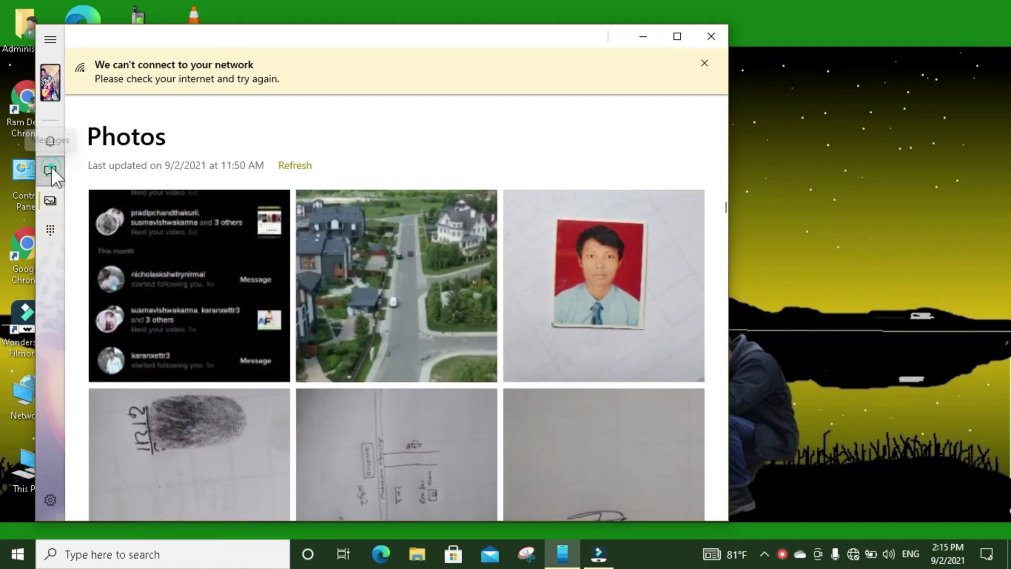
click(51, 168)
scroll(241, 388, down, 5)
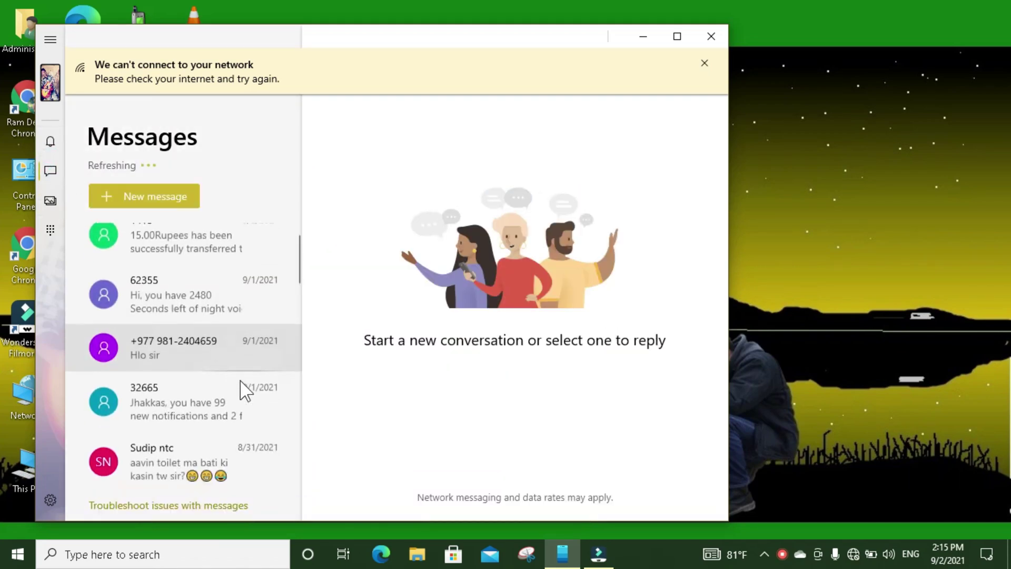
scroll(239, 379, up, 4)
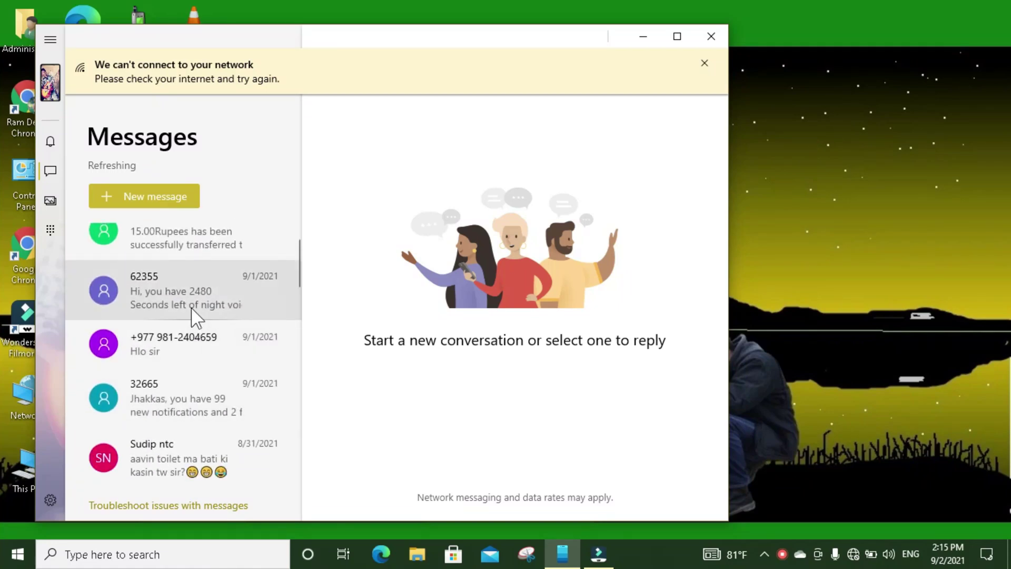
- View the four most recent message conversations one after another, starting with the second, and browse the older ones in the list
click(193, 315)
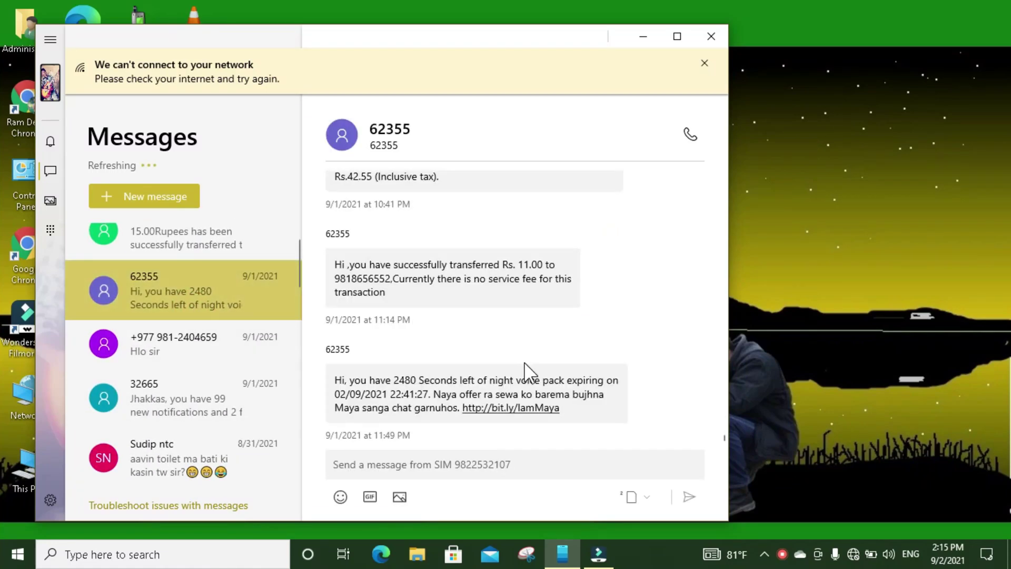
click(206, 264)
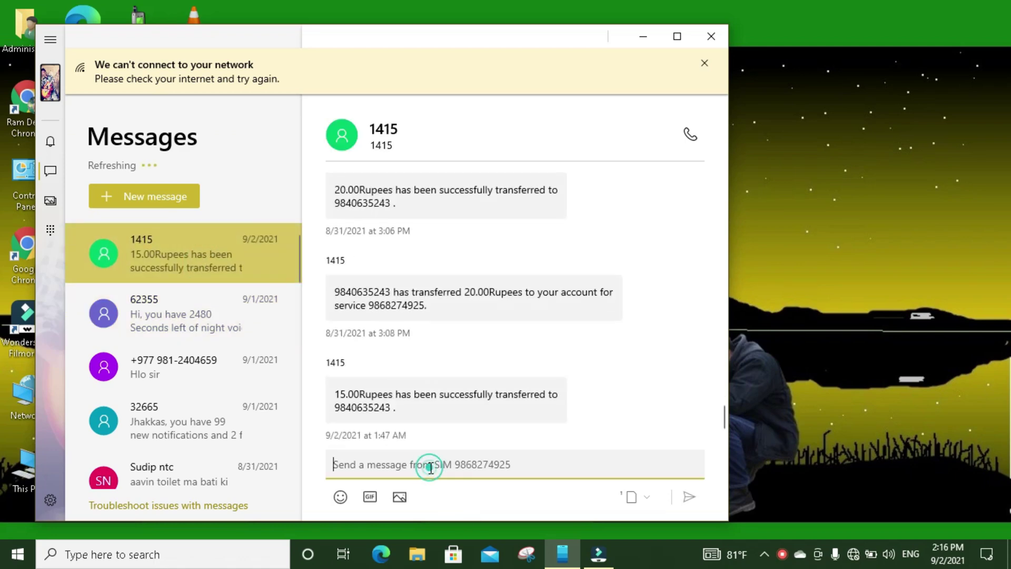
click(204, 367)
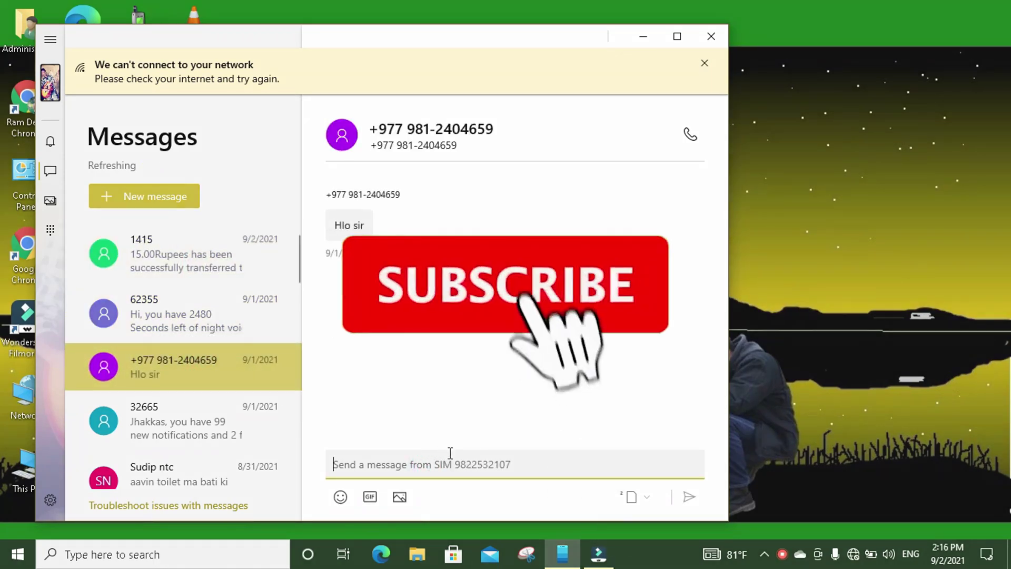
click(181, 413)
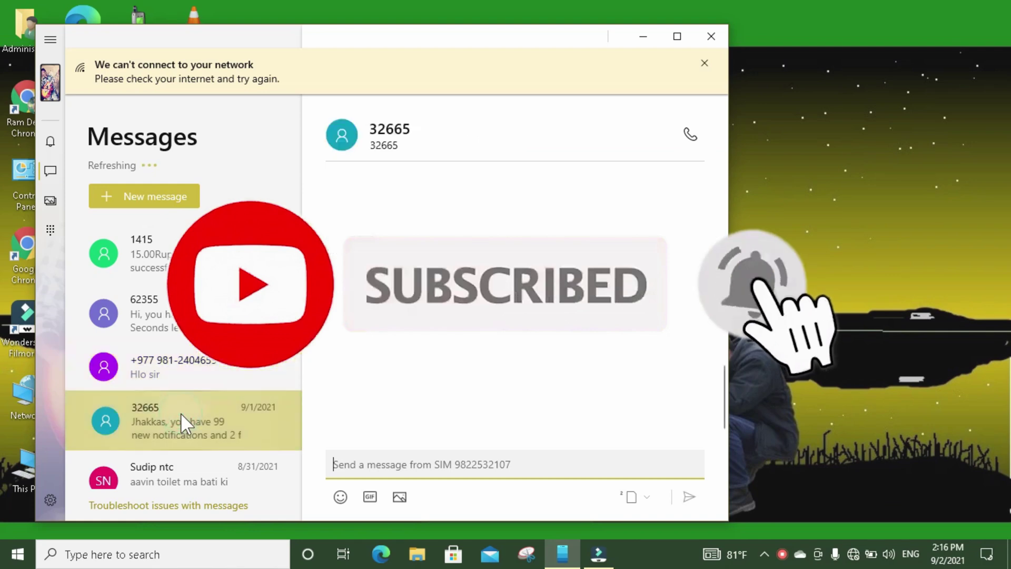
scroll(181, 412, down, 5)
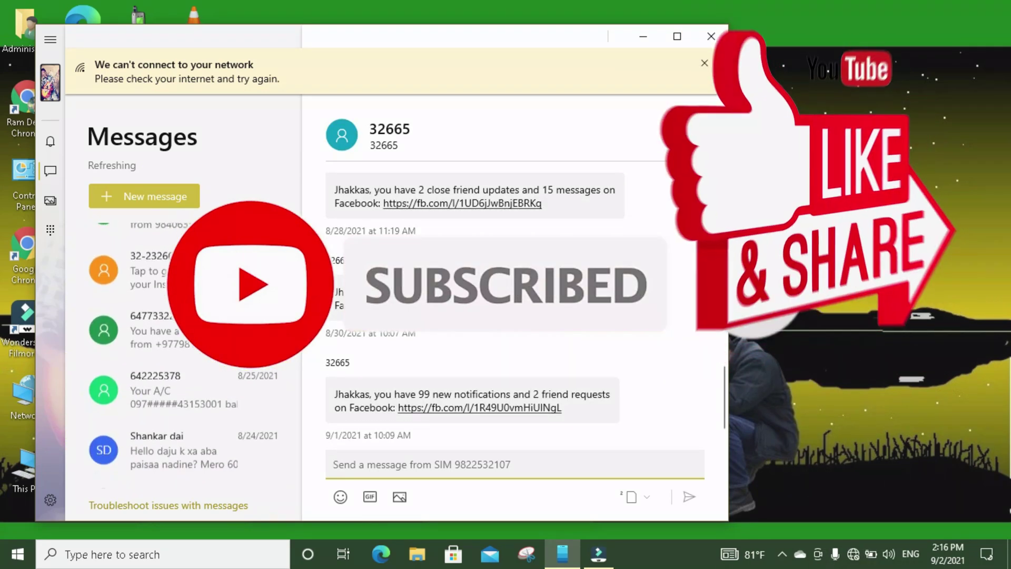
scroll(181, 412, up, 2)
scroll(208, 291, up, 4)
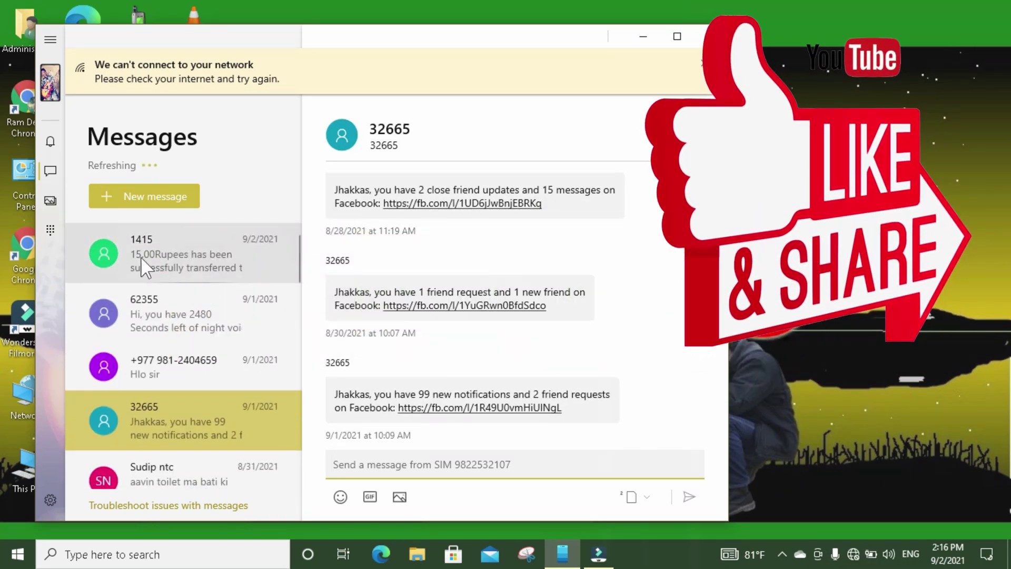